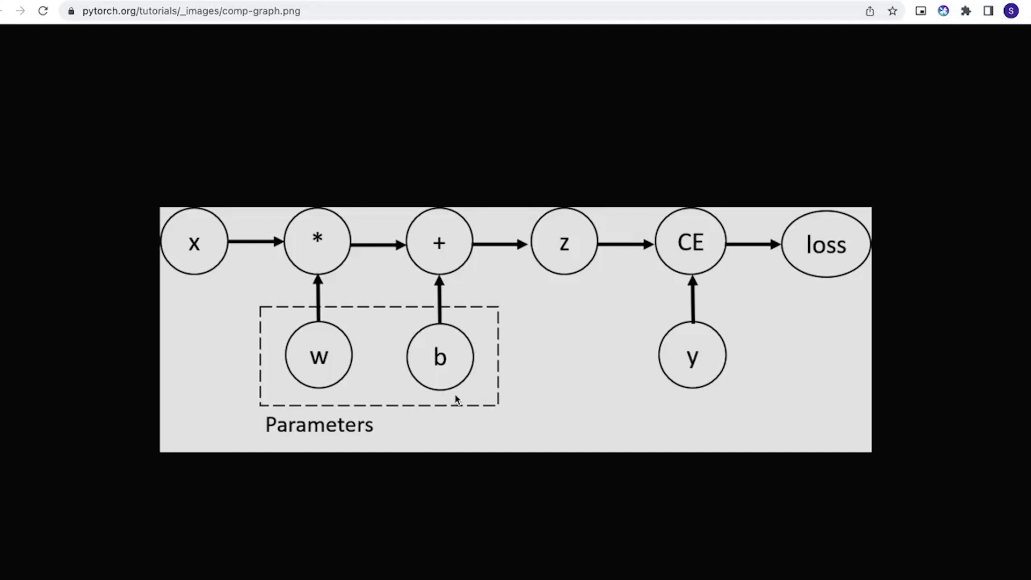
Step: Go back from the computation-graph image to the PyTorch autograd tutorial
key(alt+Left)
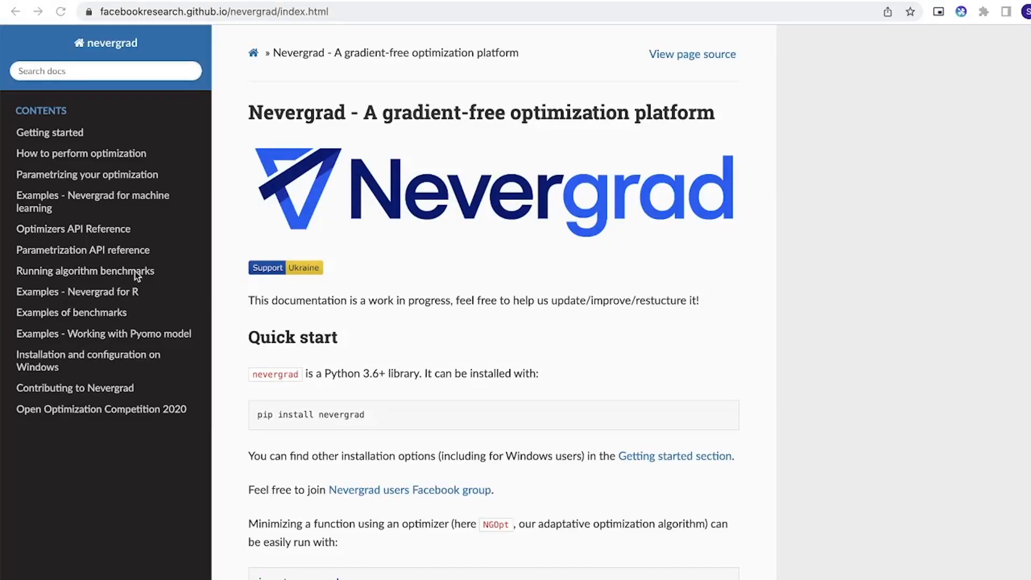
Step: View the How to perform optimization page, its Basic example section, and the machine-learning examples
click(107, 153)
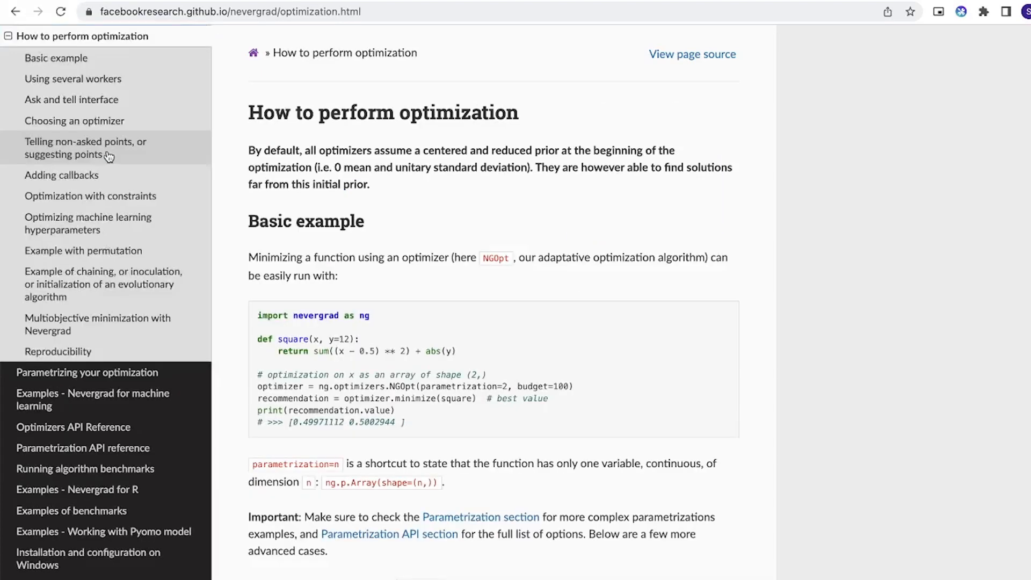
click(87, 66)
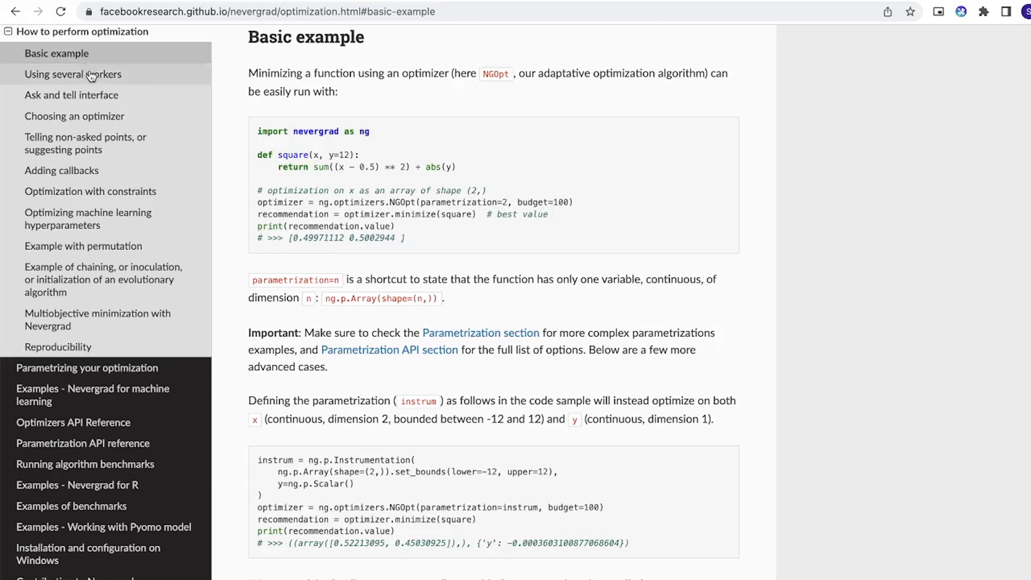
click(99, 396)
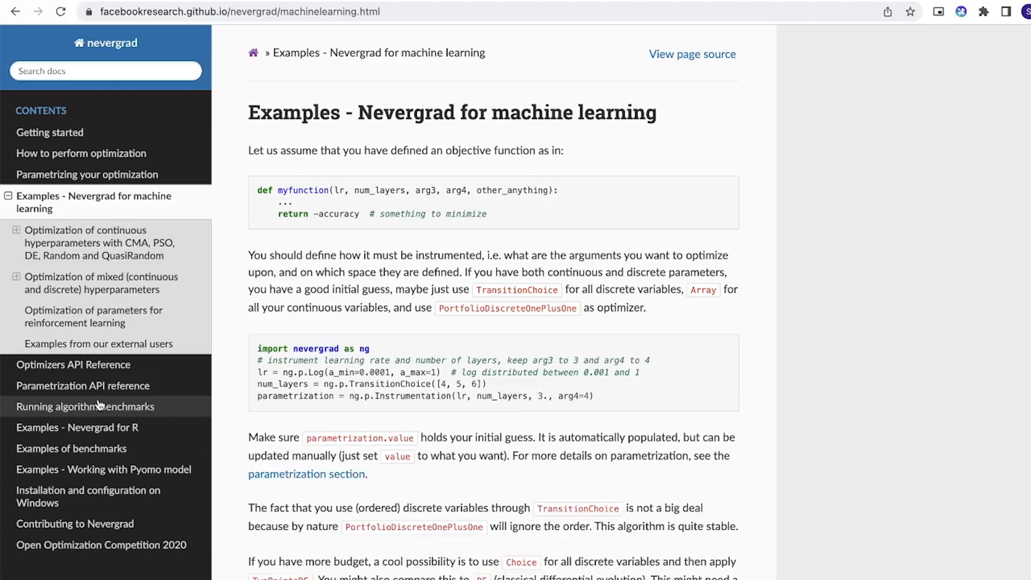
Step: View the Optimizers API Reference and the Nevergrad for R examples pages
click(101, 365)
scroll(301, 430, down, 1)
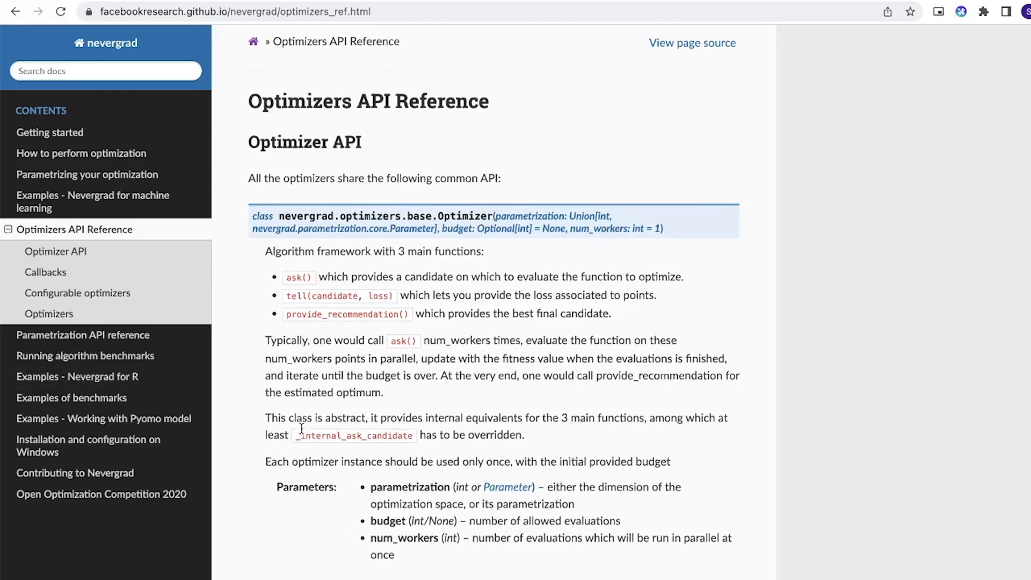
scroll(301, 429, down, 2)
scroll(300, 430, down, 2)
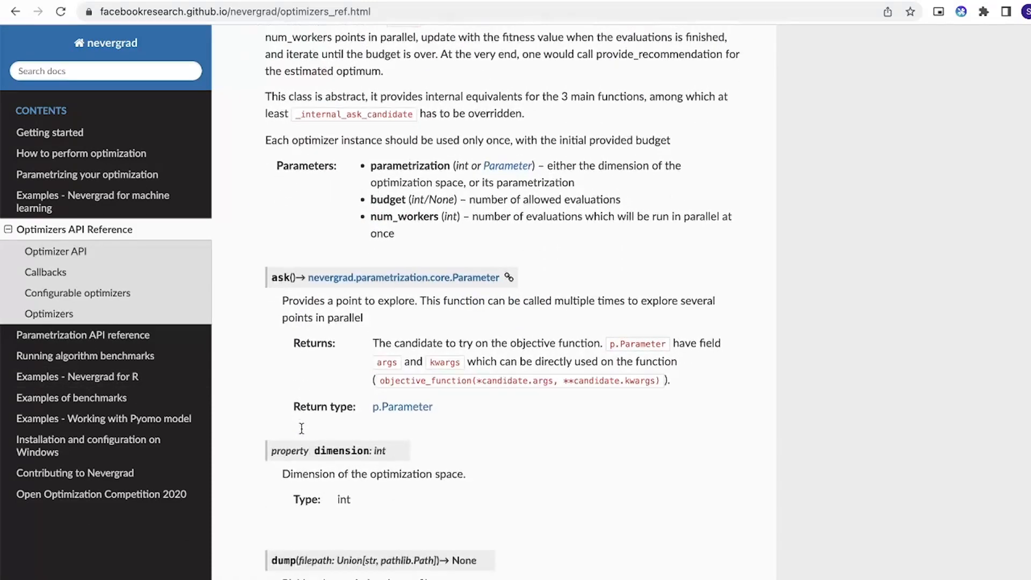
scroll(303, 433, down, 1)
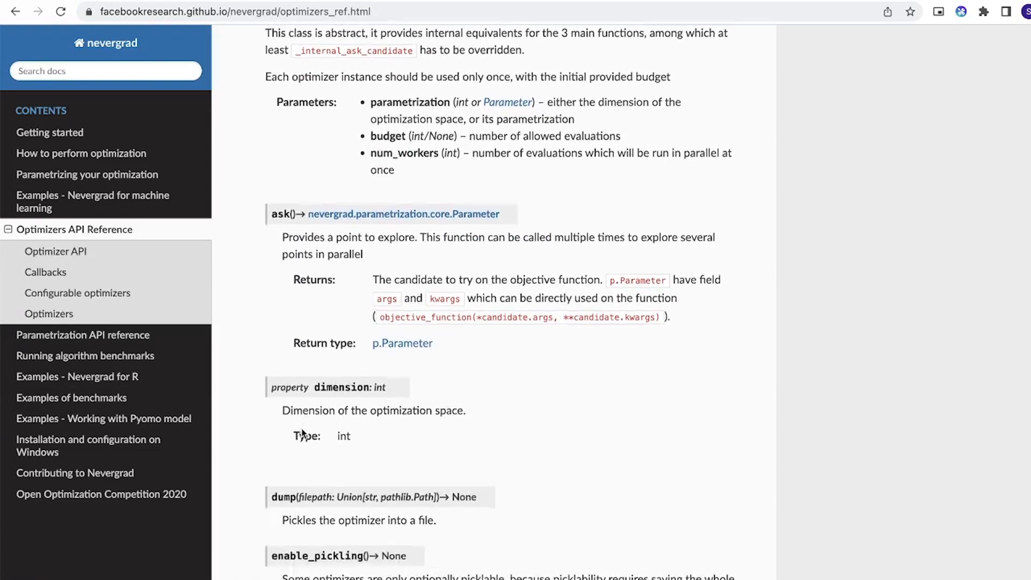
click(126, 378)
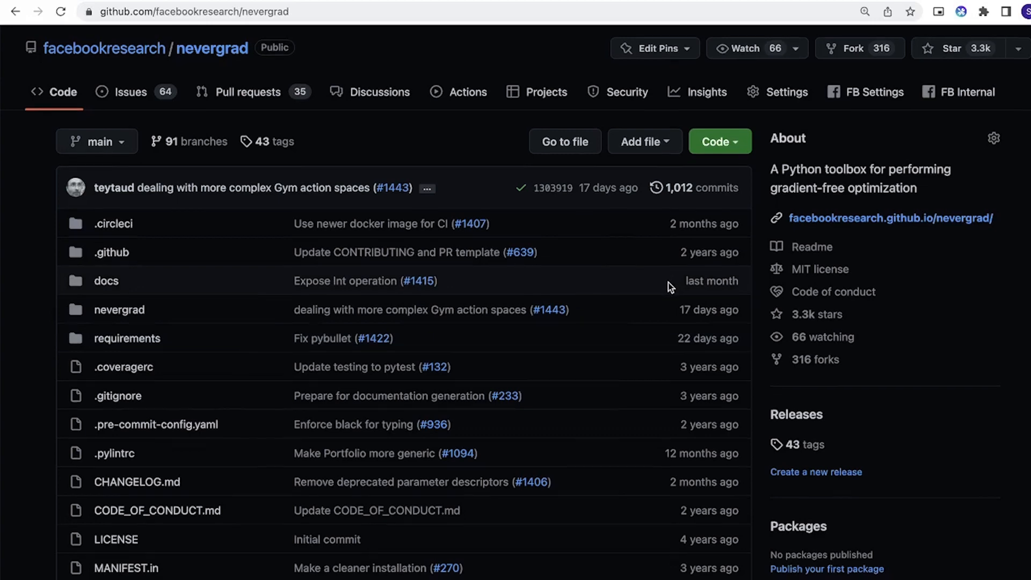
scroll(668, 283, down, 10)
scroll(668, 288, down, 1)
scroll(668, 287, down, 5)
scroll(668, 288, down, 4)
scroll(668, 287, down, 1)
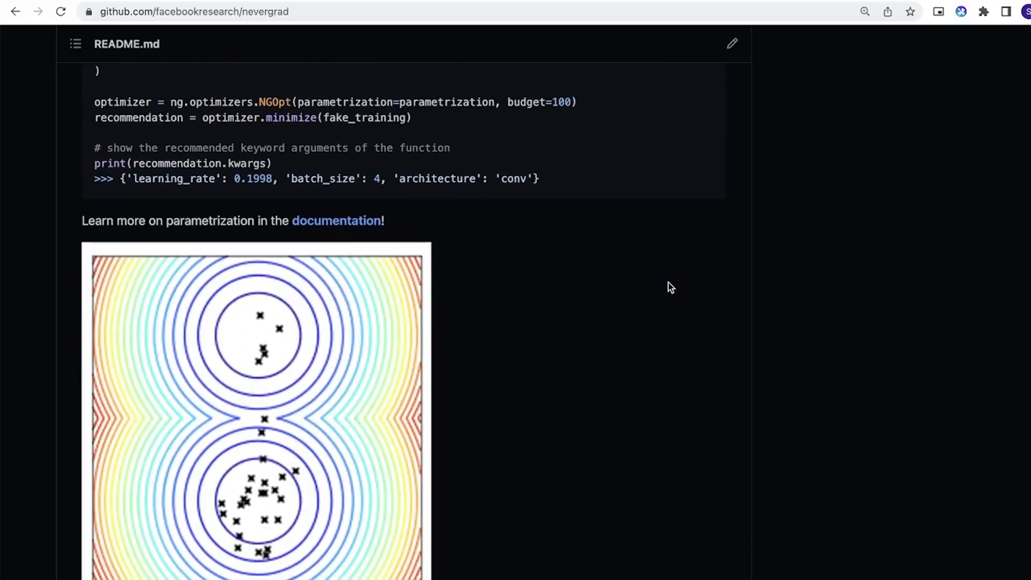
scroll(667, 288, down, 4)
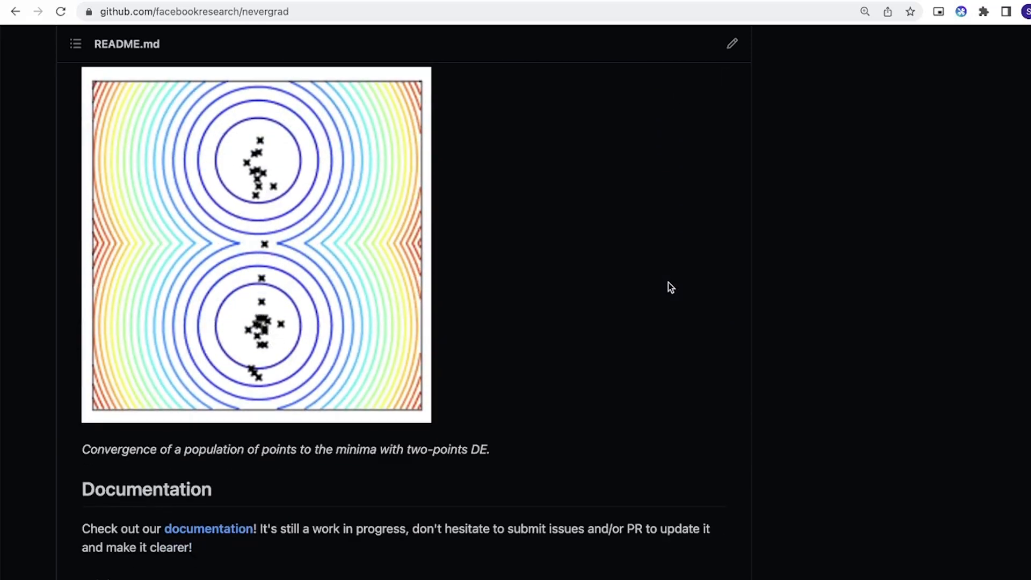